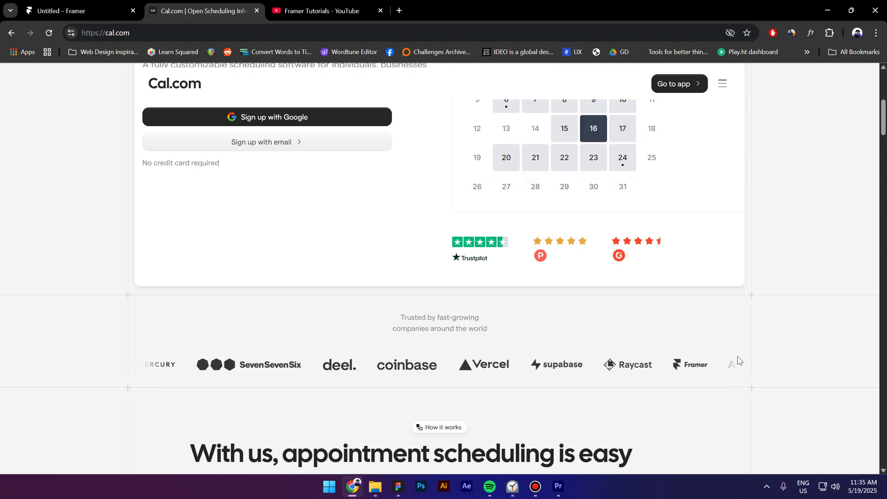
- Give the Hero section a 1 px 222222 border on the bottom only (T0 R0 B1 L0)
click(90, 3)
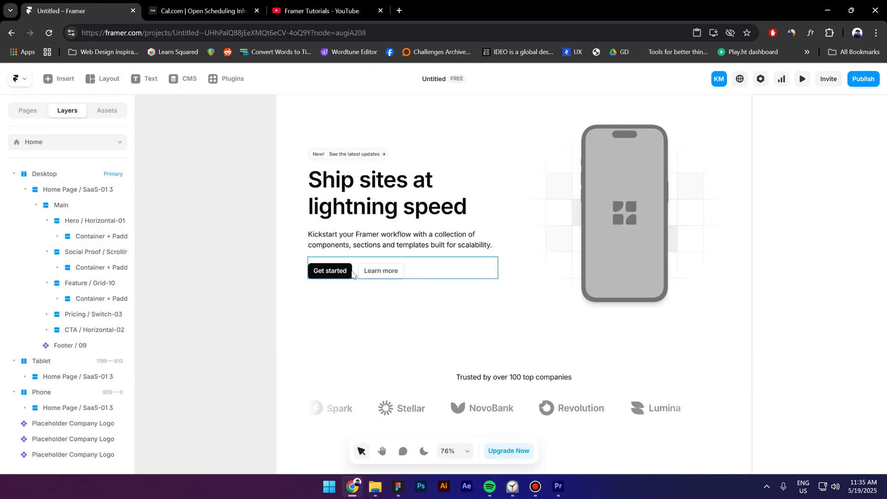
scroll(268, 314, up, 1)
click(73, 219)
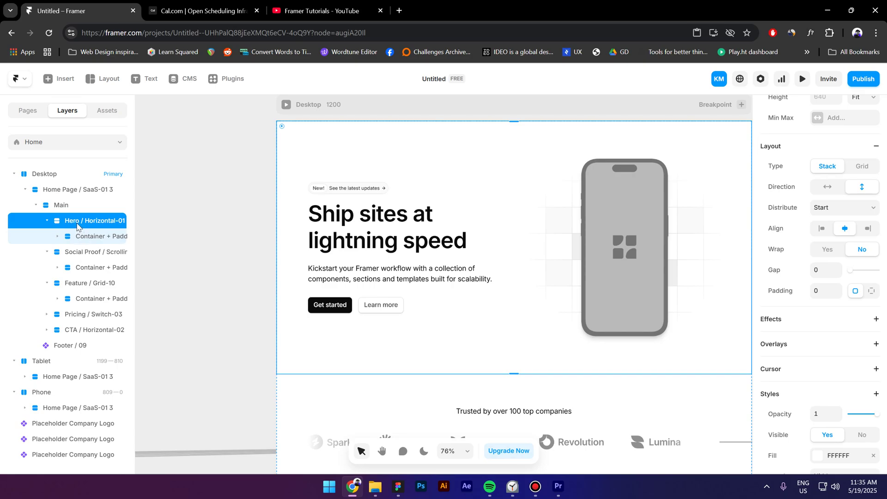
scroll(832, 331, down, 3)
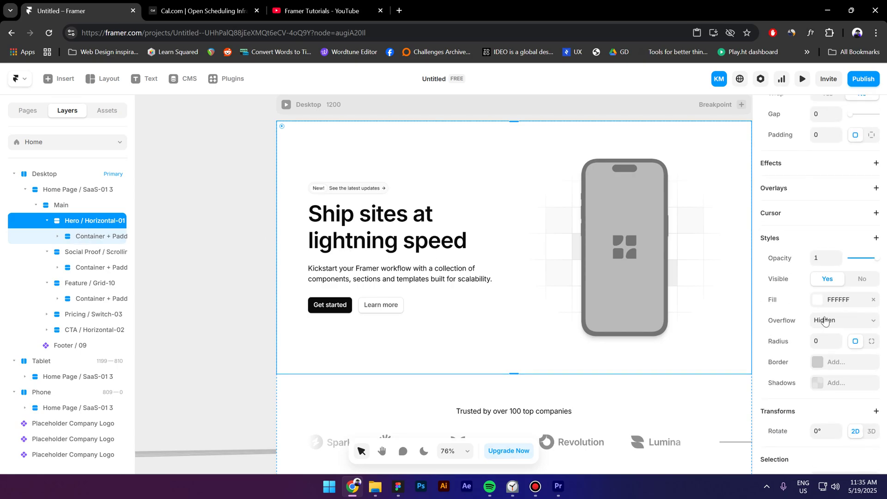
click(828, 310)
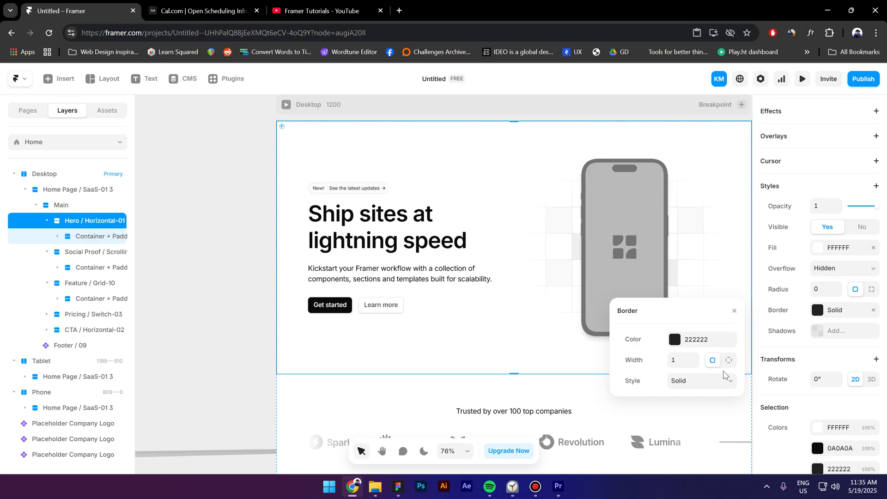
click(729, 361)
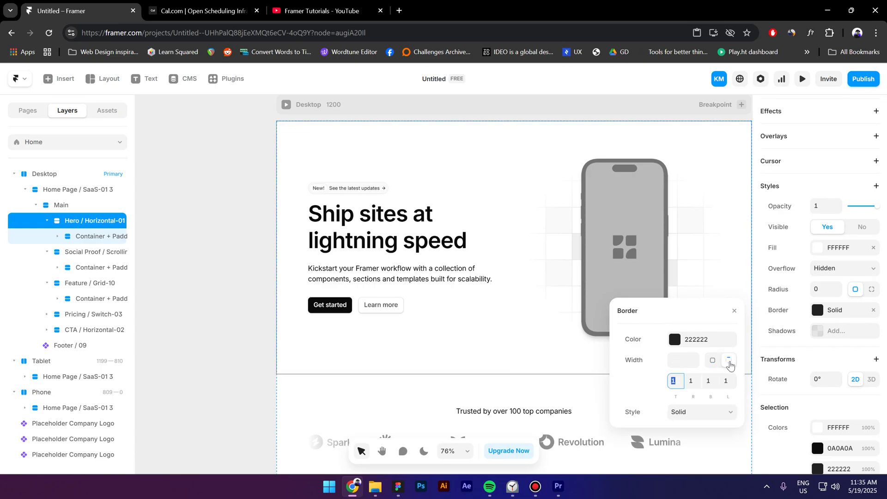
text(0)
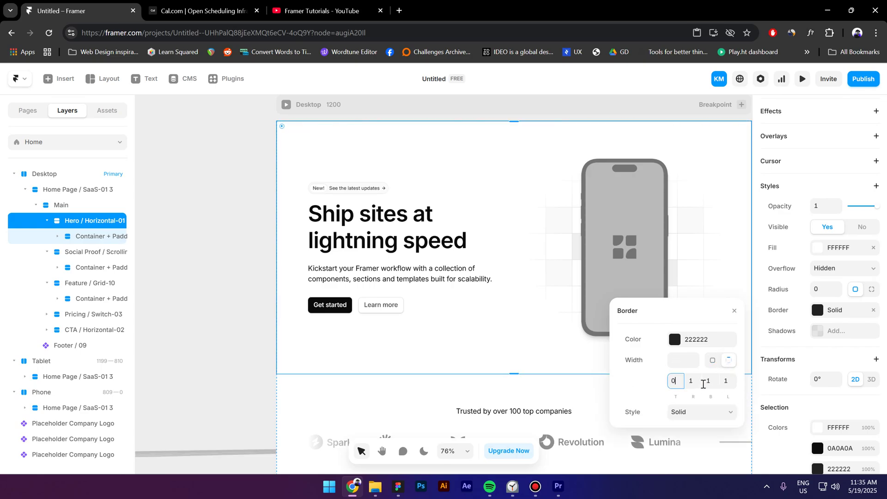
click(695, 381)
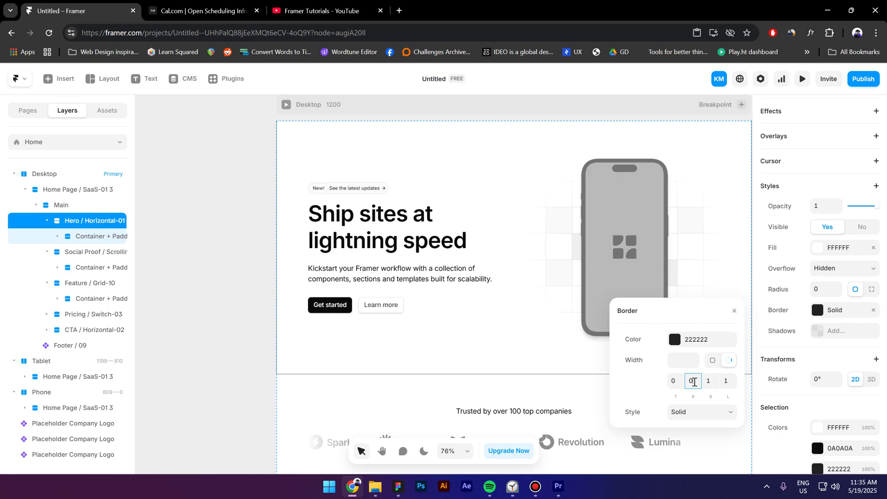
click(729, 380)
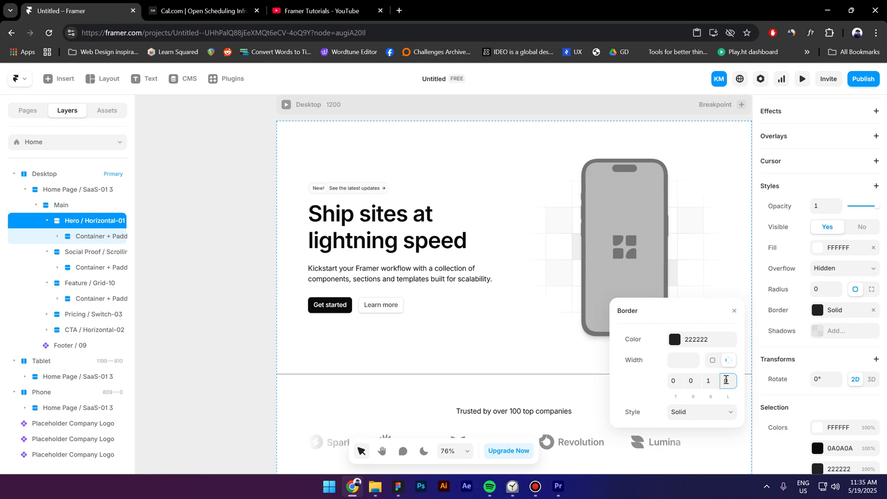
- Set the Hero section's right and left padding to 32 px
scroll(455, 359, down, 1)
scroll(455, 359, down, 1)
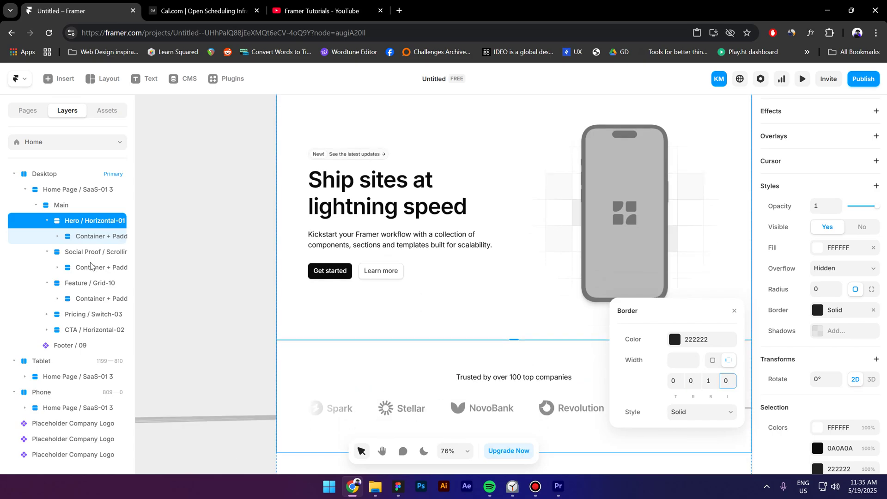
scroll(833, 271, up, 3)
click(871, 239)
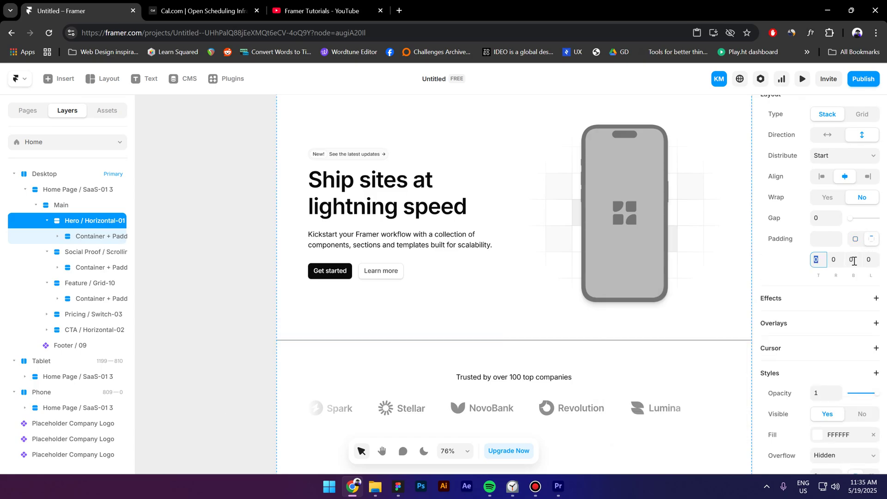
key(Tab)
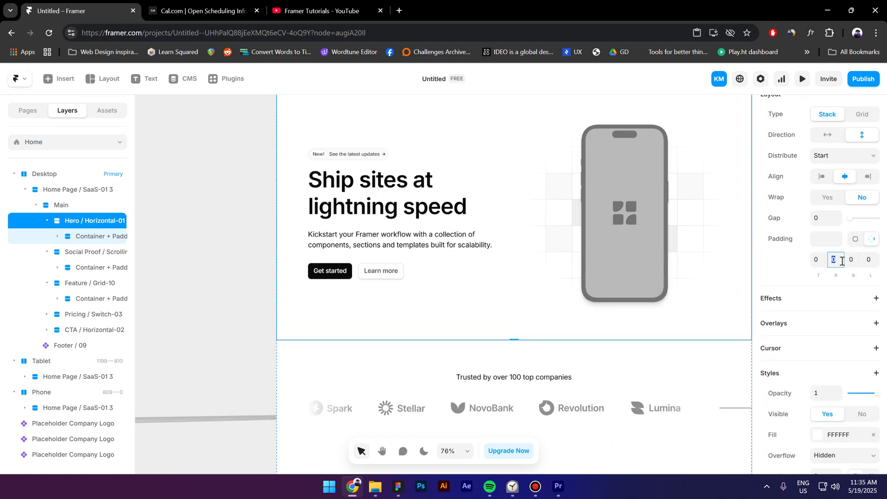
text(32)
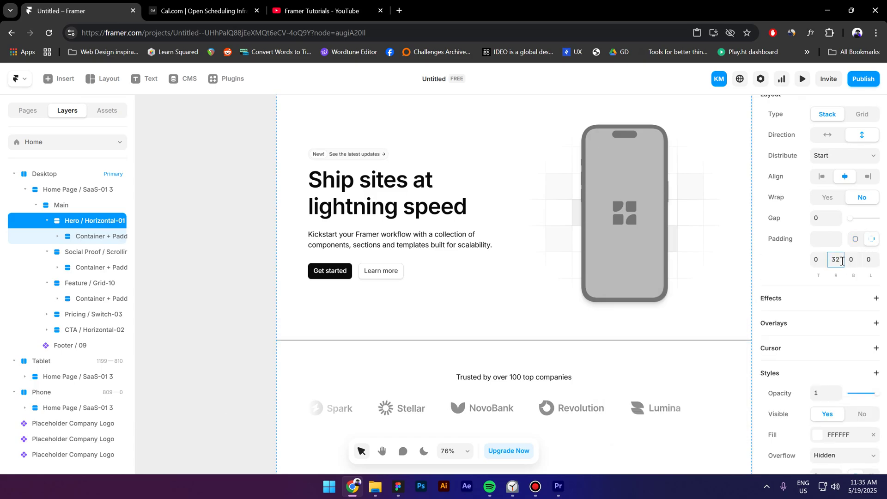
key(Return)
click(864, 261)
key(Return)
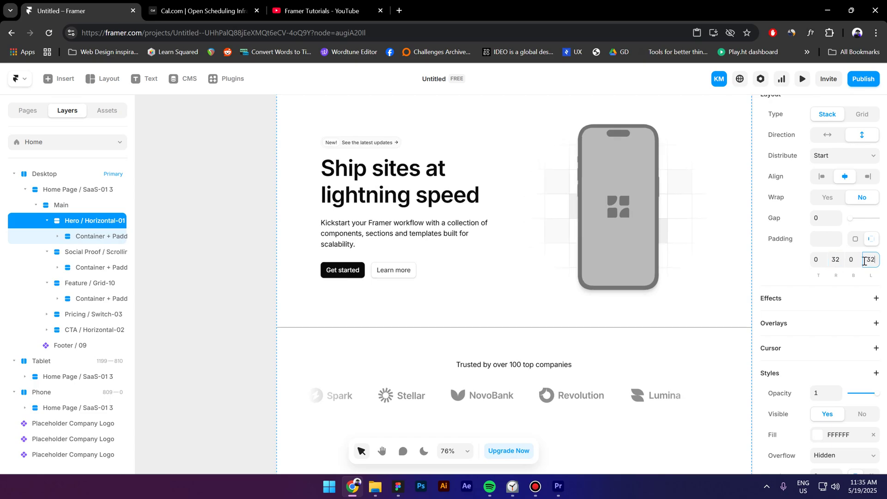
- Add a per-side border to the Hero's inner container with the top width set to 0
click(86, 237)
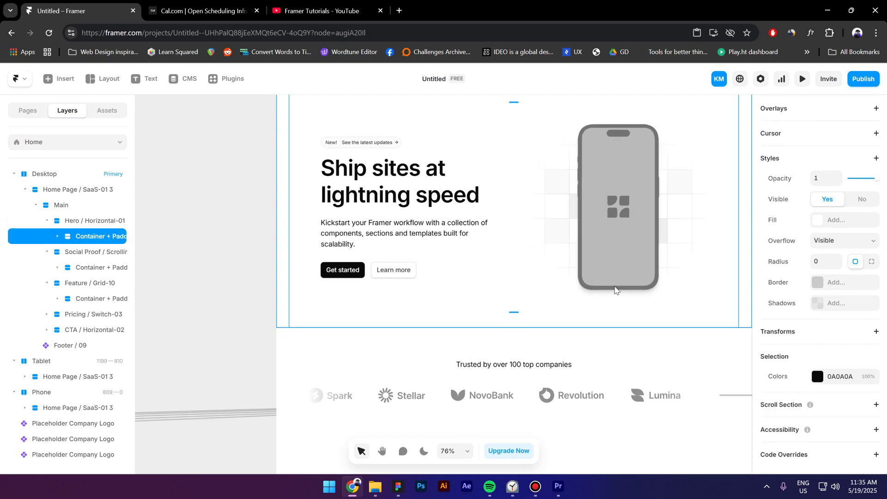
click(818, 284)
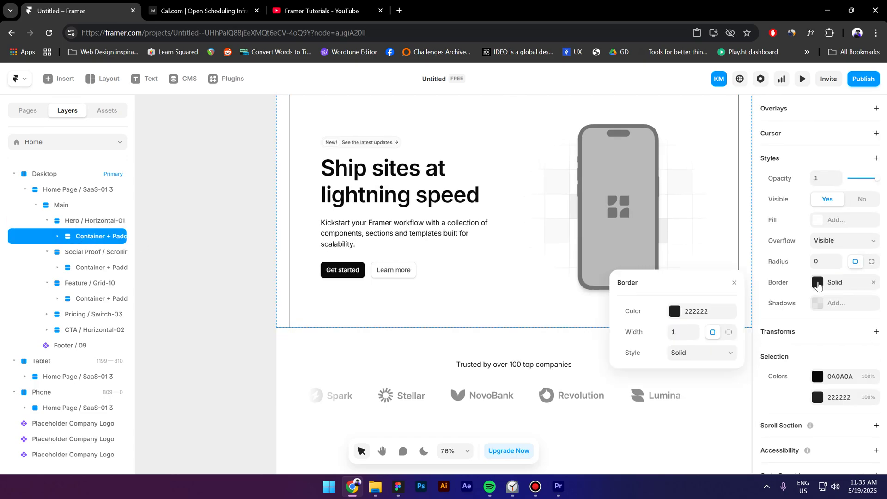
click(729, 332)
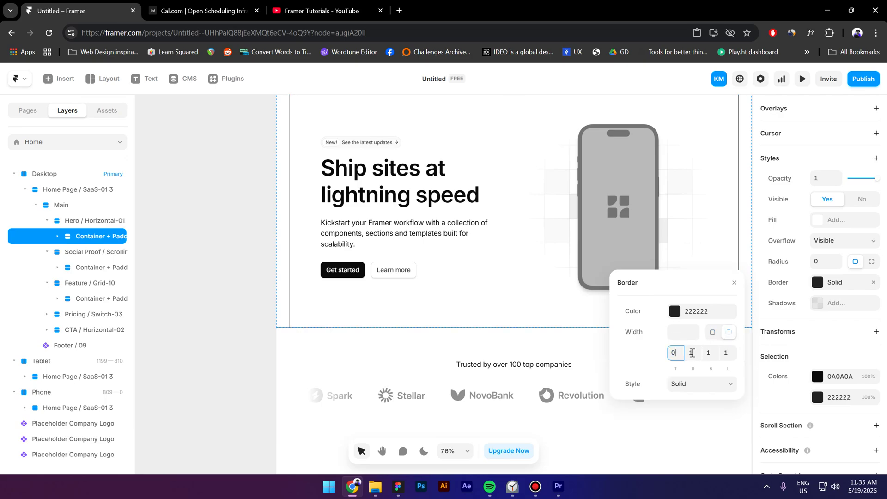
click(710, 353)
text(0)
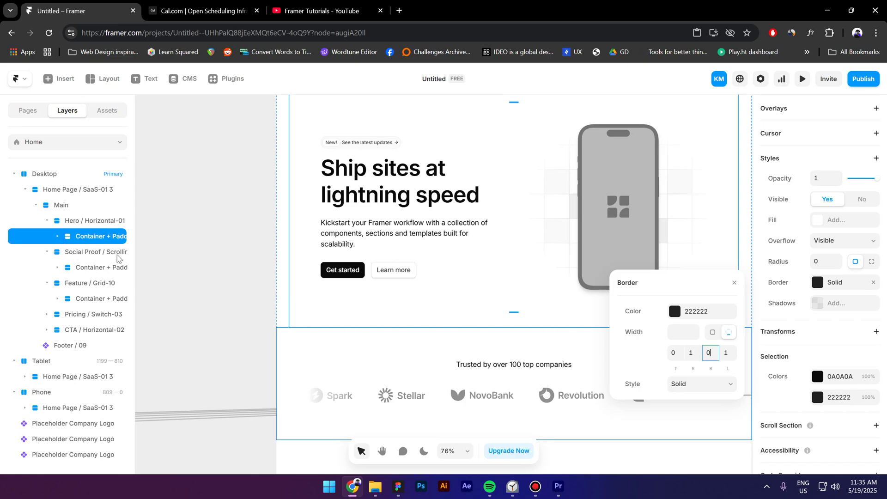
- Set the Social Proof section's right and left padding to 32 px
click(83, 255)
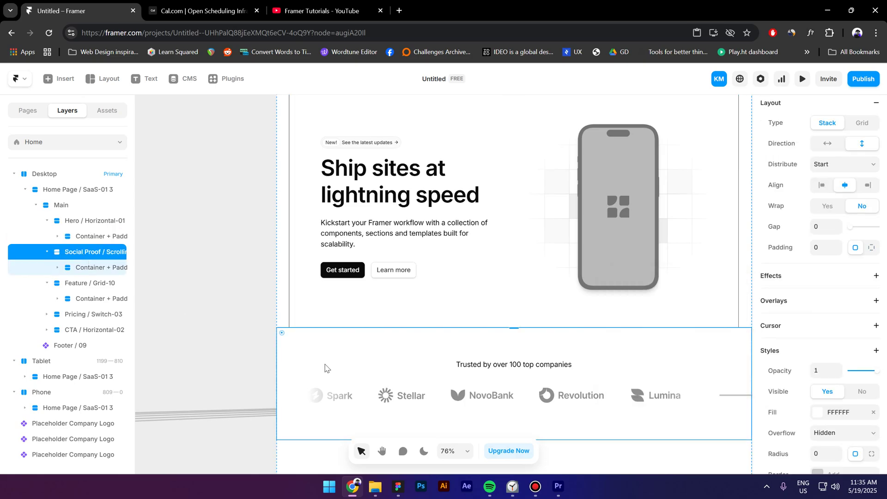
scroll(327, 368, down, 2)
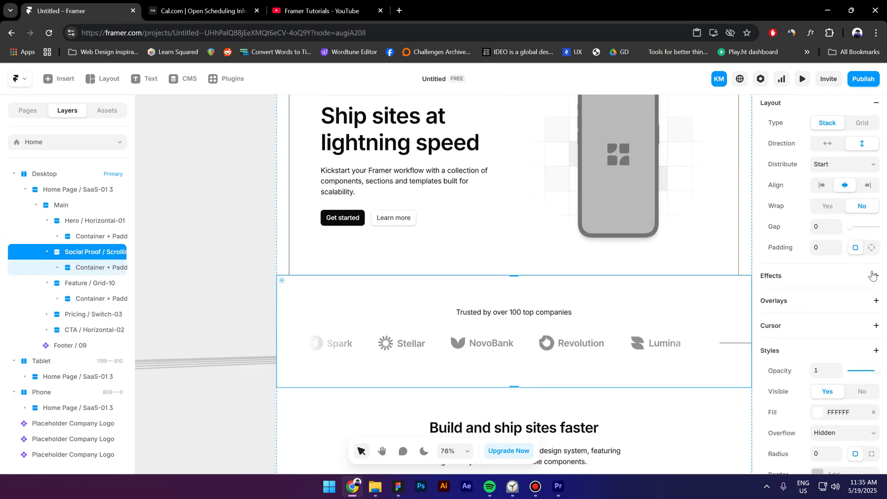
click(872, 248)
click(834, 269)
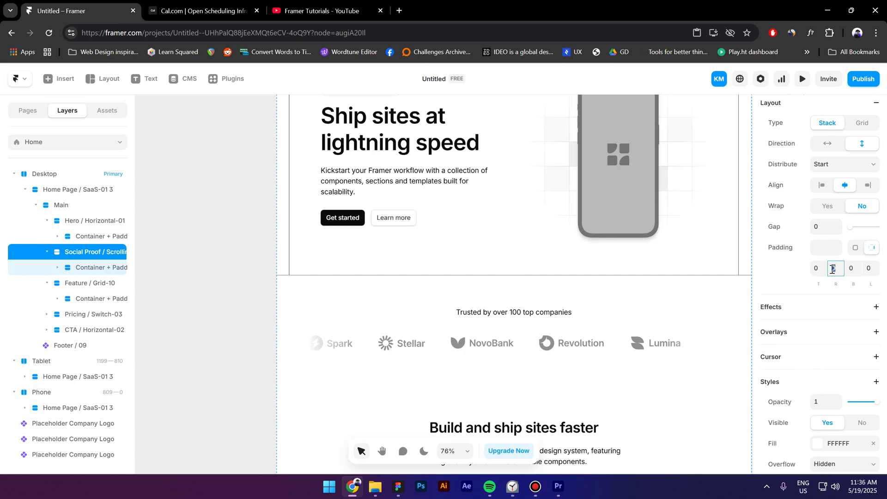
text(32)
click(869, 269)
text(3)
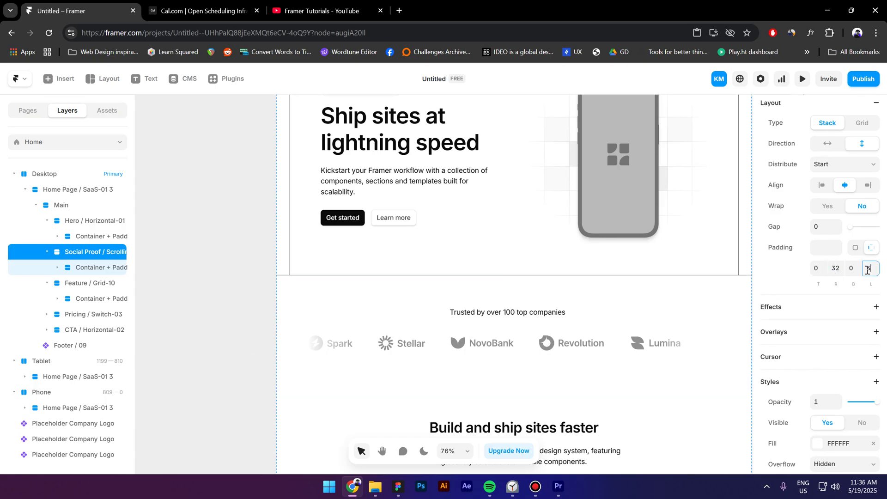
text(2)
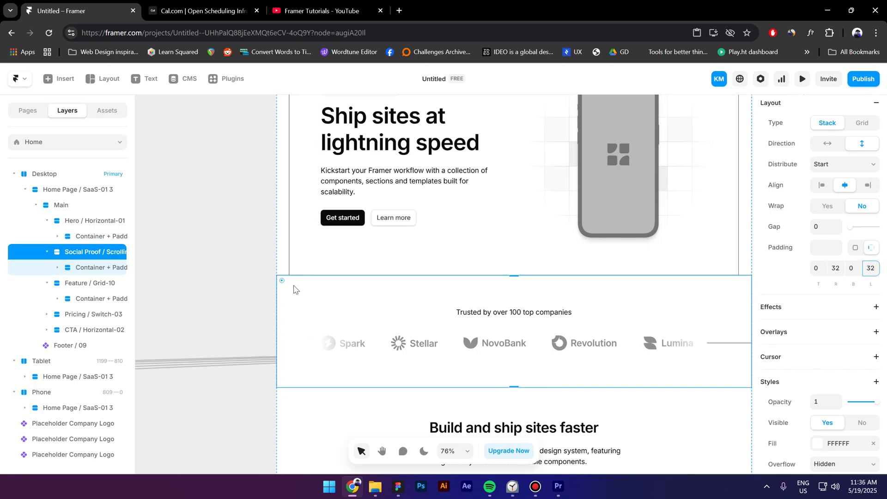
- Border the Social Proof container on left, right and bottom, with top width 0
click(90, 270)
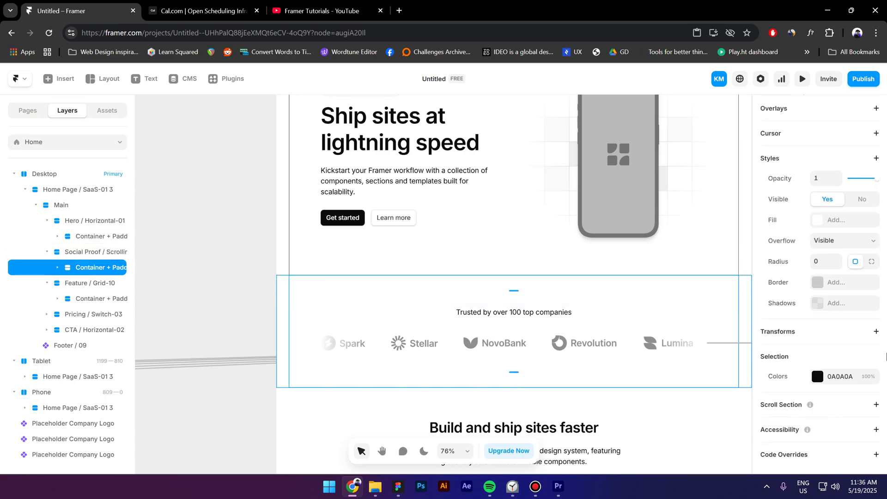
click(818, 286)
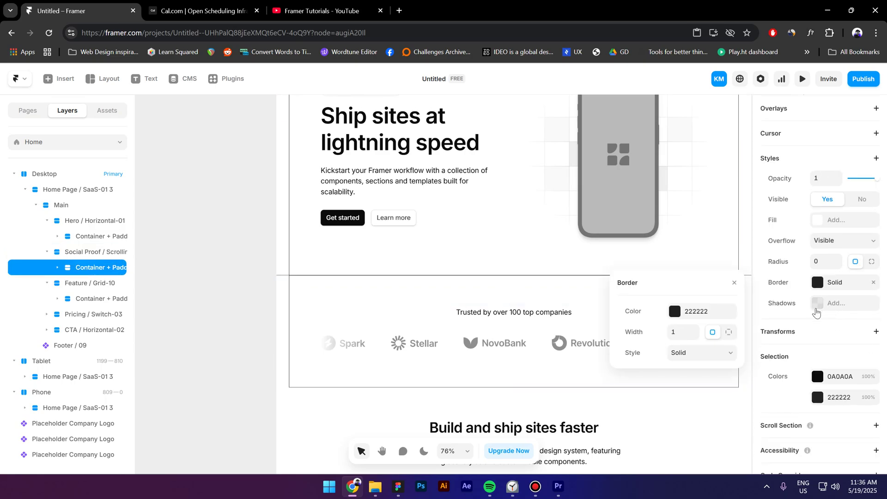
click(728, 333)
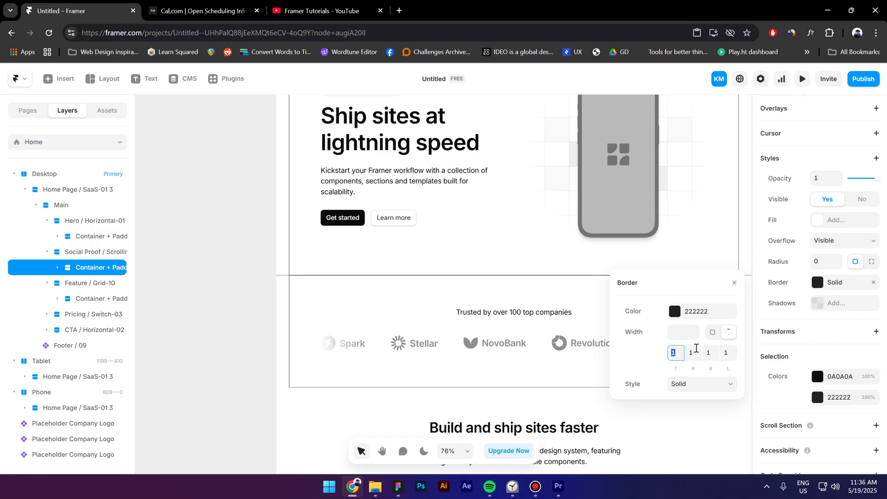
click(709, 353)
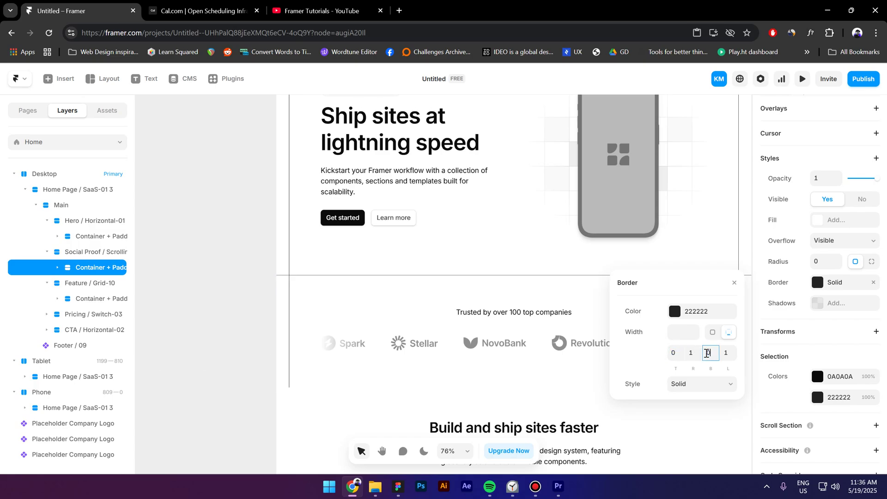
key(Escape)
- Set Feature / Grid-10's right and left padding to 32 px
click(79, 285)
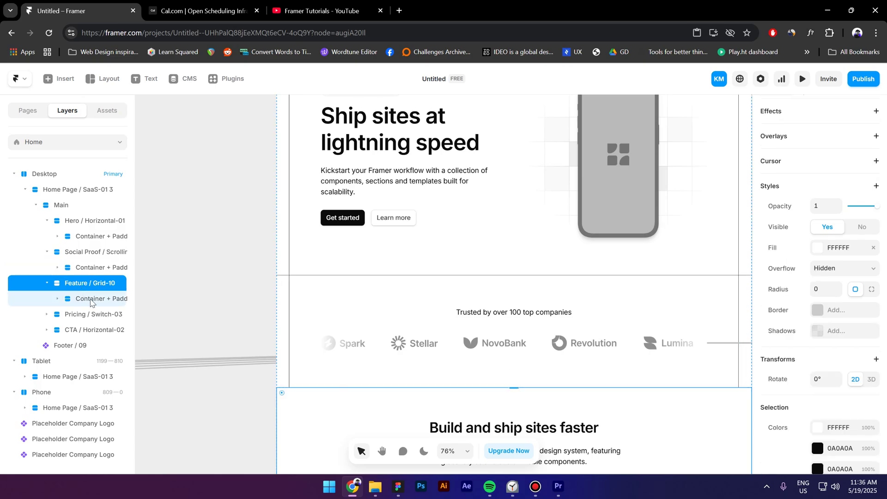
scroll(821, 318, up, 3)
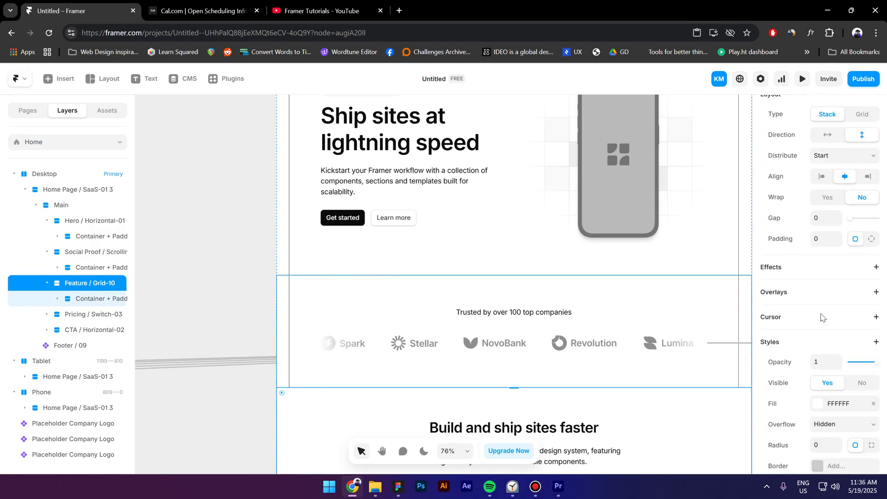
click(872, 239)
click(837, 260)
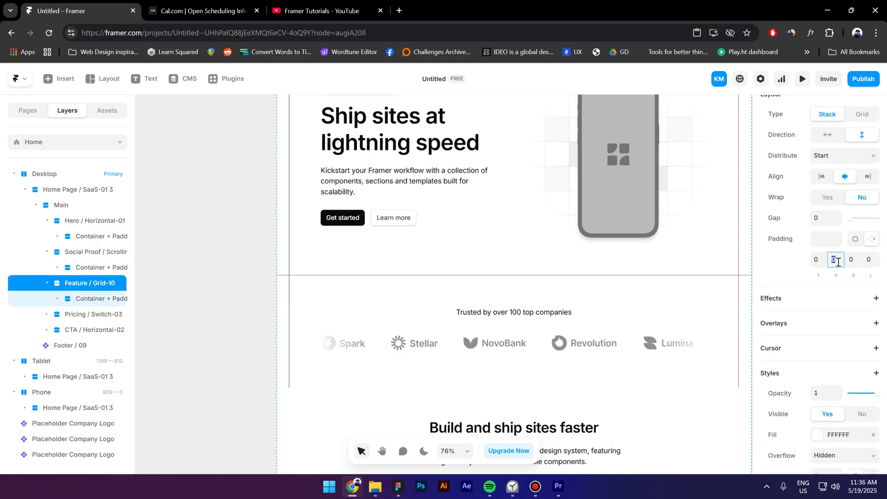
text(32)
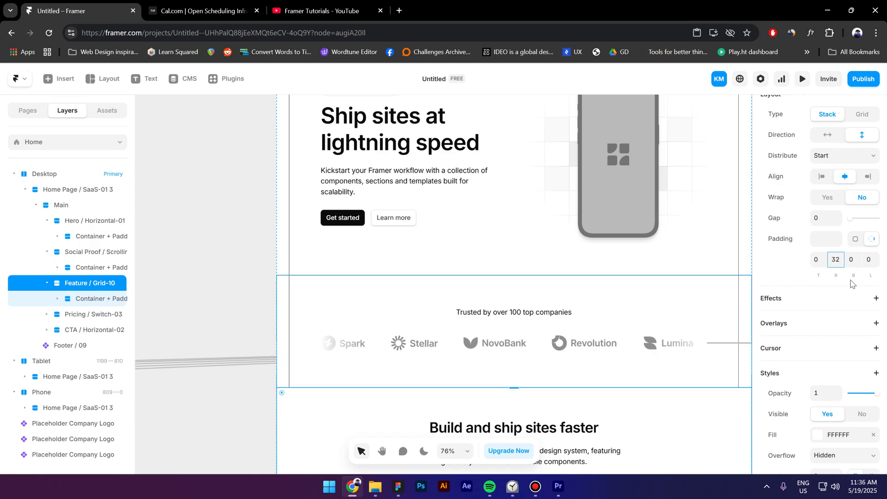
click(869, 259)
text(32)
key(Return)
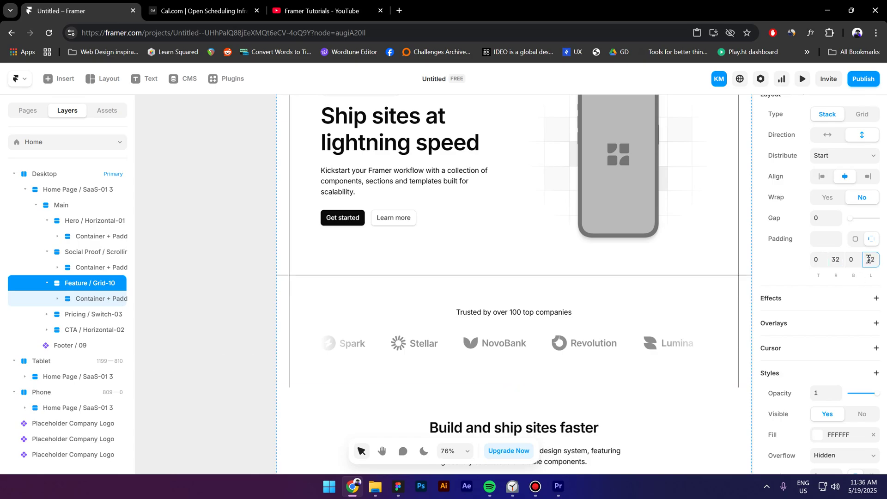
- Give Feature / Grid-10 a per-side border of 1/0/1/0, top and bottom only
scroll(832, 278, down, 5)
click(831, 290)
click(834, 289)
click(729, 340)
click(692, 360)
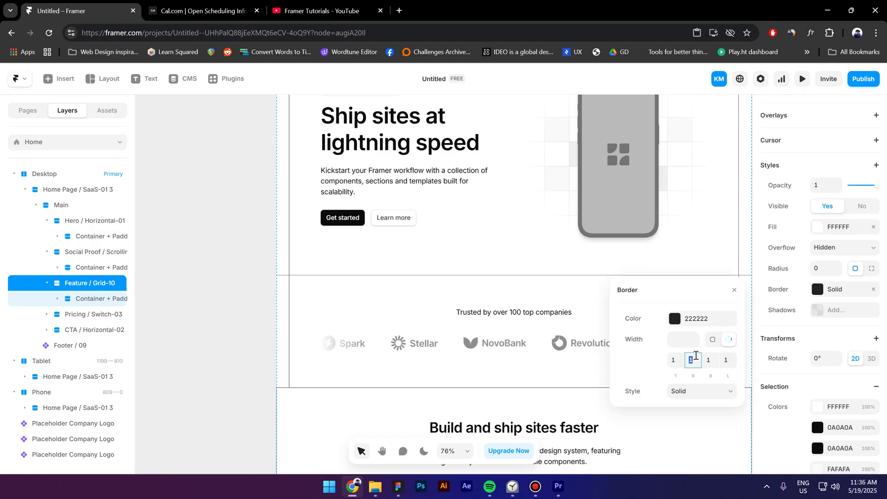
text(0)
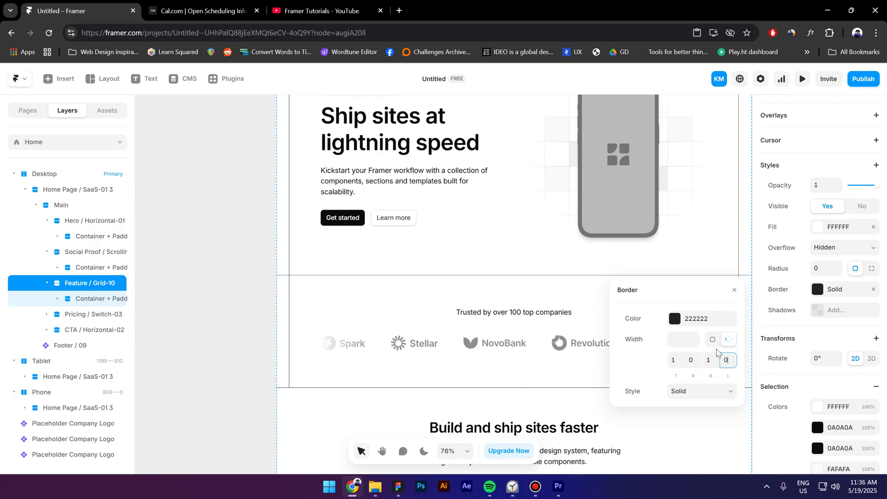
- Border the Feature section's inner container on all sides except the top (Top 0)
click(92, 301)
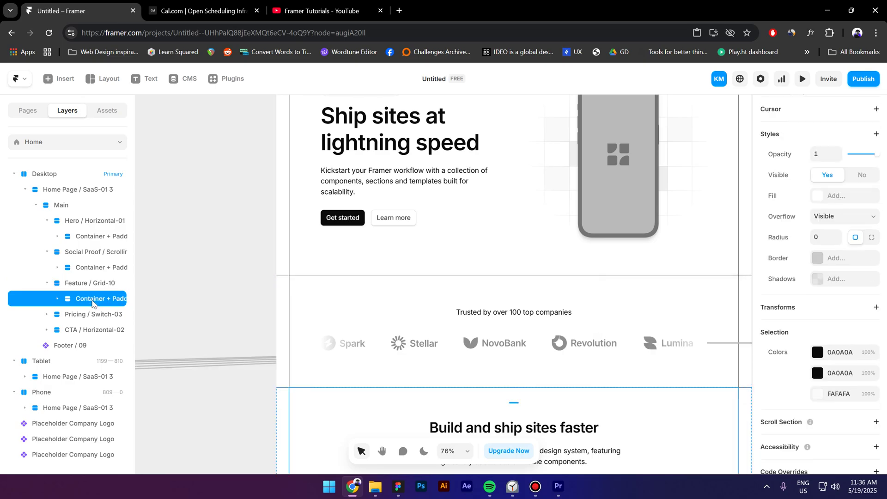
click(816, 260)
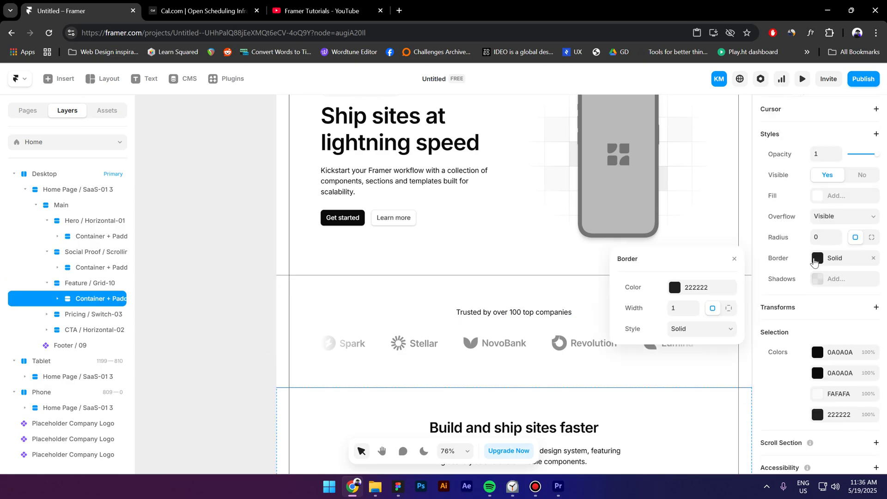
click(729, 309)
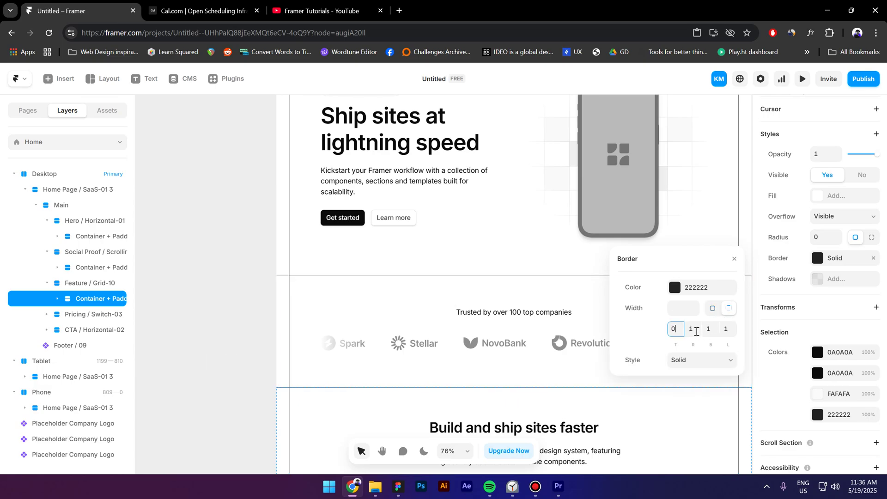
text(0)
click(707, 328)
key(Escape)
scroll(296, 306, up, 1)
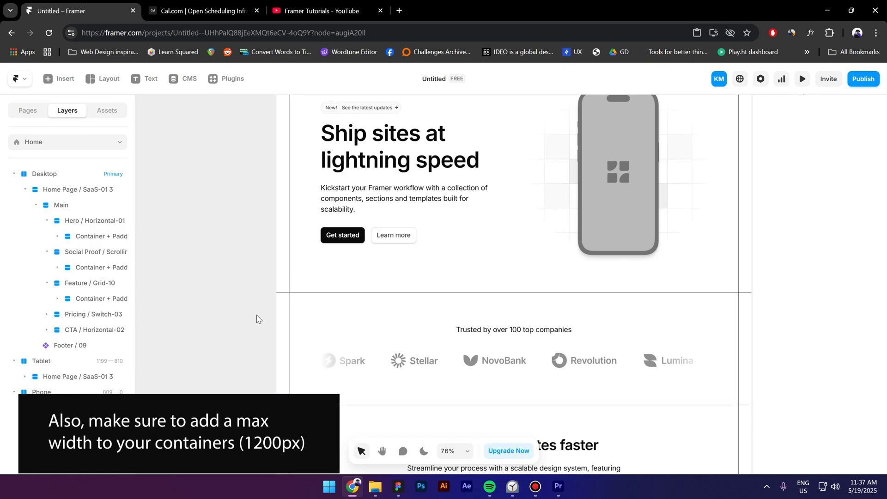
- Draw a new 20×20 frame on the canvas beside the hero
scroll(281, 317, up, 1)
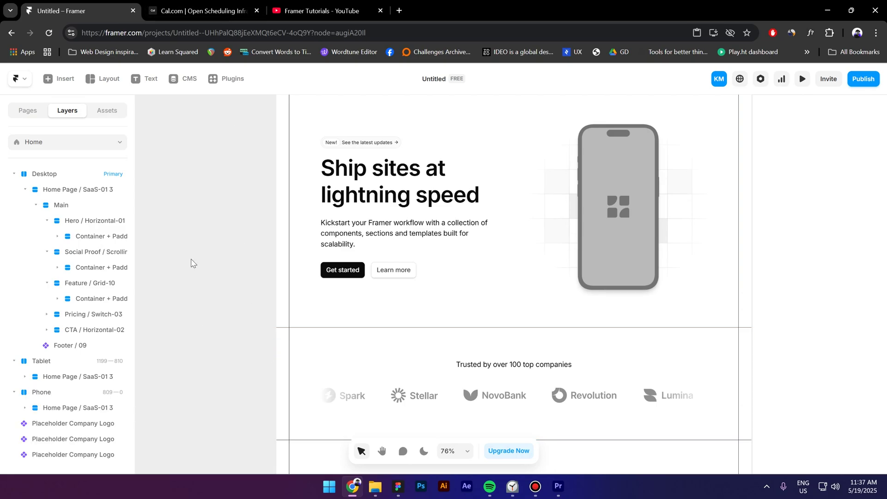
click(106, 83)
click(107, 107)
drag(188, 227, 207, 246)
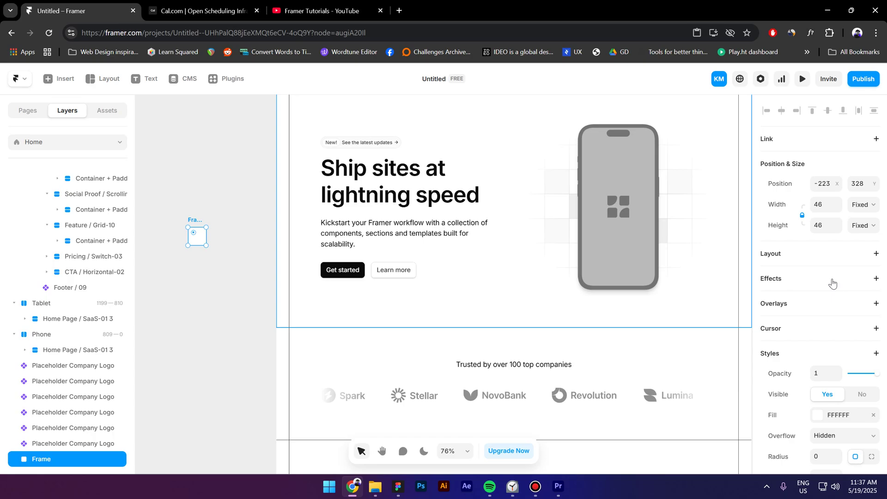
click(826, 205)
text(20)
- Remove the frame's fill and give it a solid FFFFFF border, 6 px wide
scroll(180, 232, up, 15)
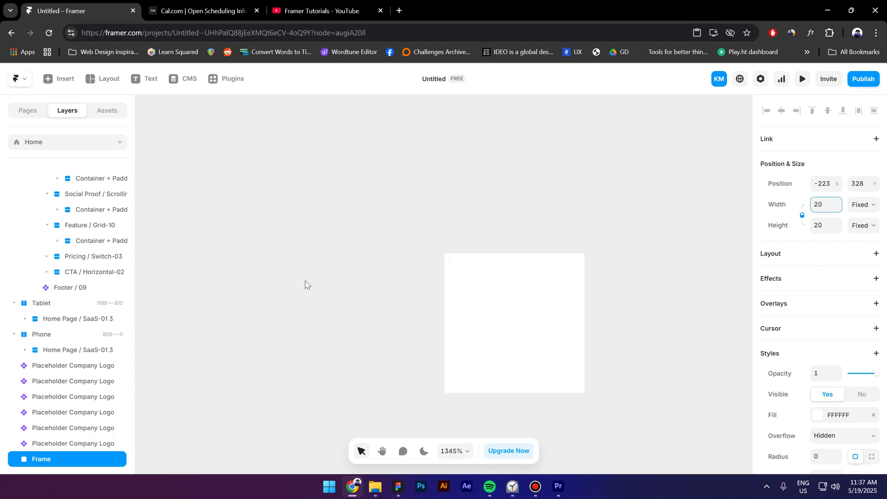
scroll(305, 284, down, 5)
scroll(841, 365, down, 3)
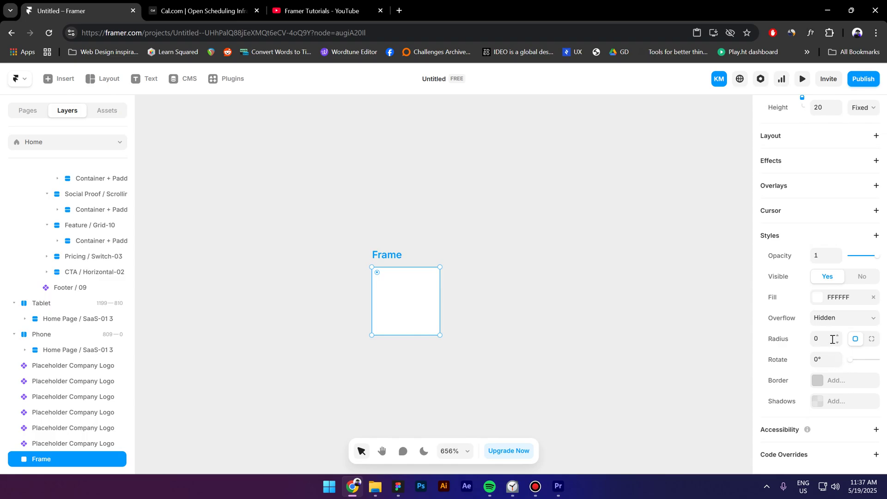
scroll(833, 339, up, 3)
click(871, 398)
scroll(832, 379, down, 3)
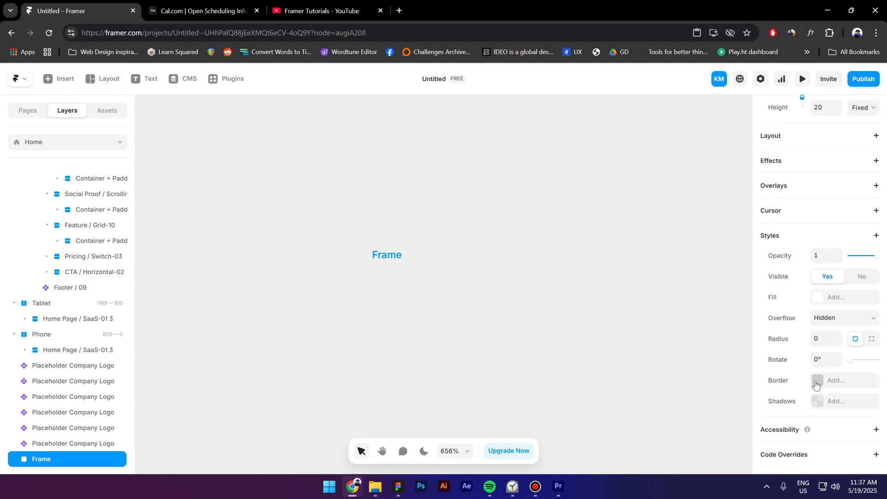
click(816, 384)
click(675, 411)
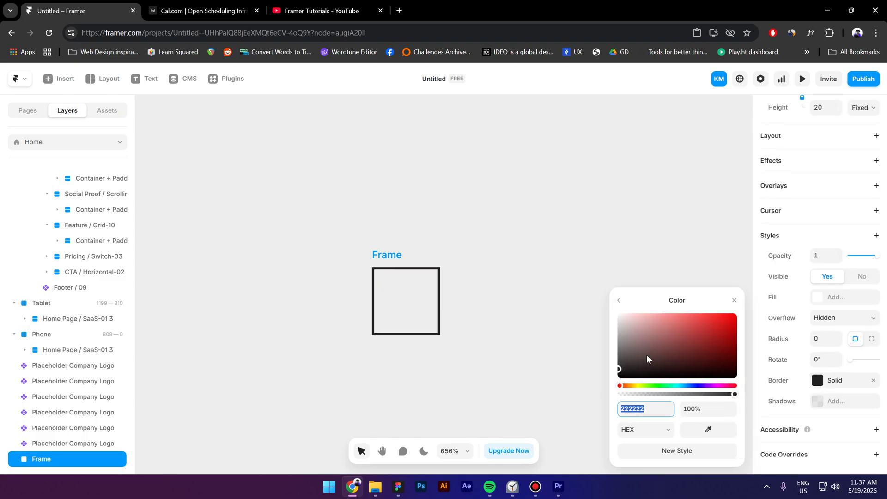
drag(647, 354, 574, 279)
click(620, 298)
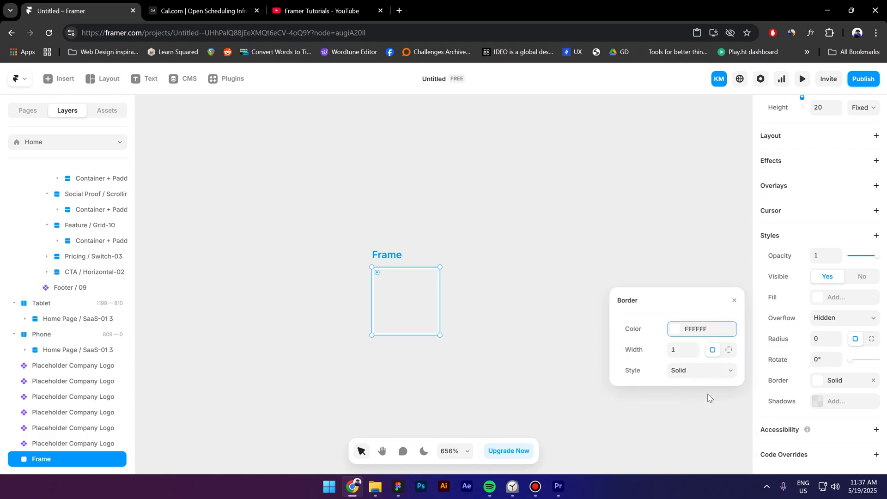
click(683, 347)
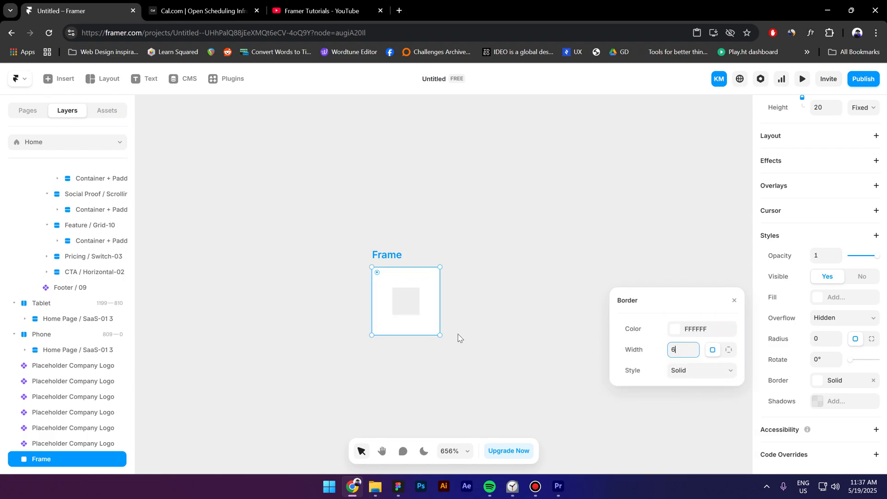
scroll(303, 277, down, 10)
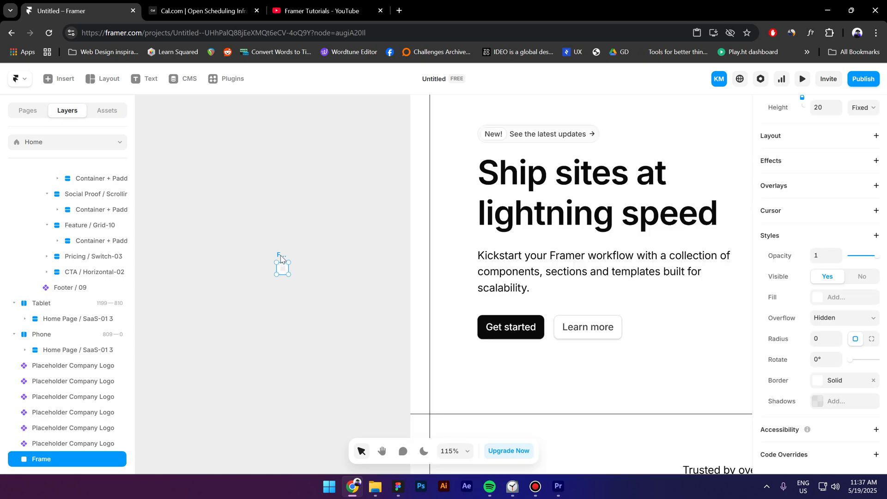
- Make the Social Proof 20×20 frame absolute, aligned top-left, at T -10 and L -10
click(281, 259)
scroll(374, 369, down, 4)
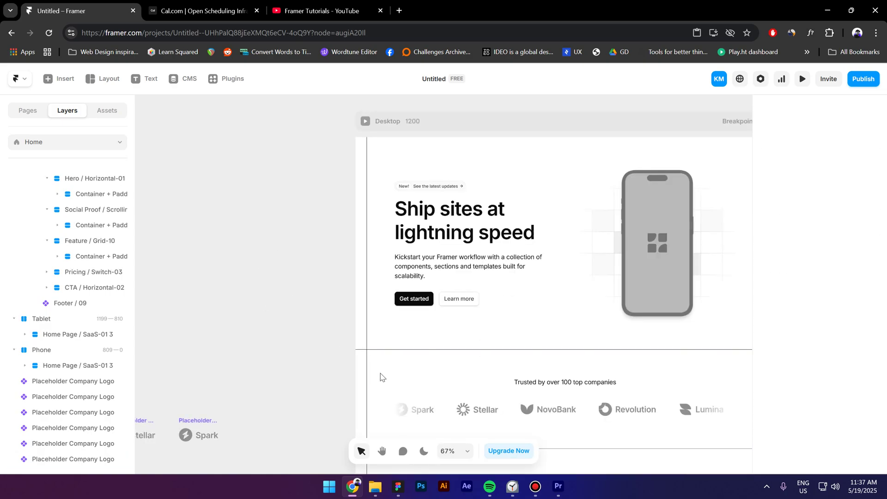
click(382, 377)
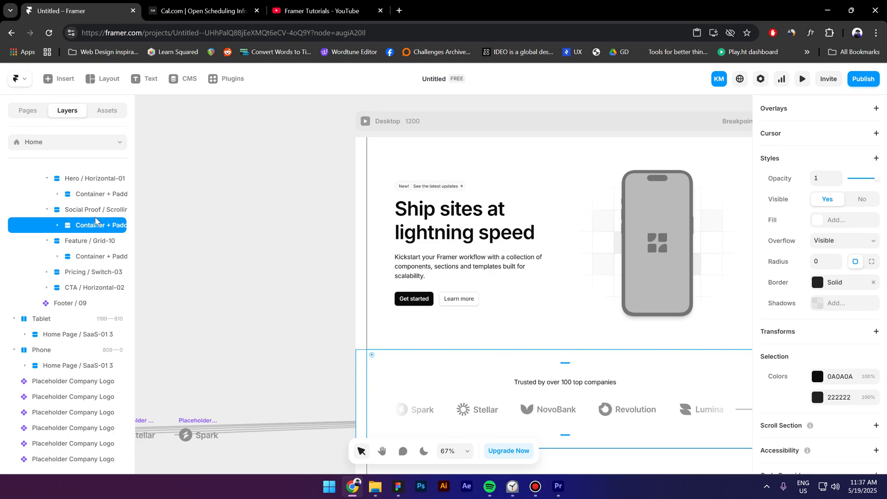
scroll(384, 324, down, 2)
click(565, 372)
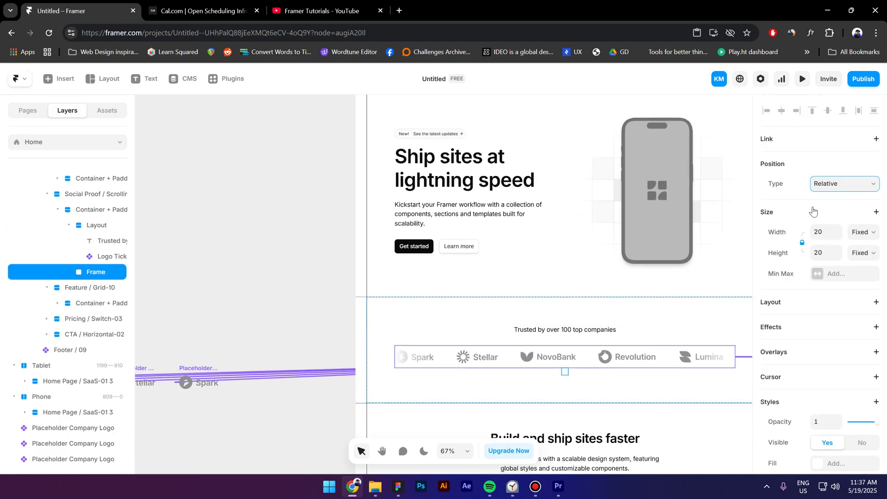
click(836, 184)
click(832, 198)
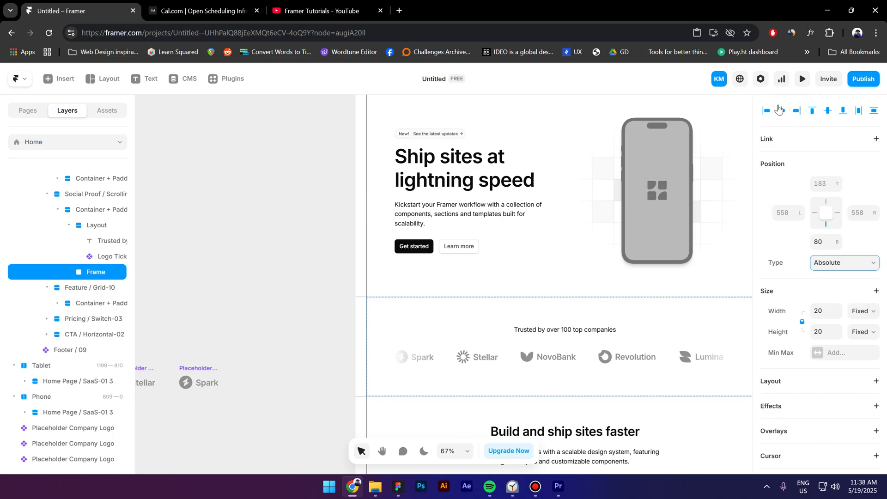
click(812, 111)
click(767, 112)
scroll(368, 301, up, 10)
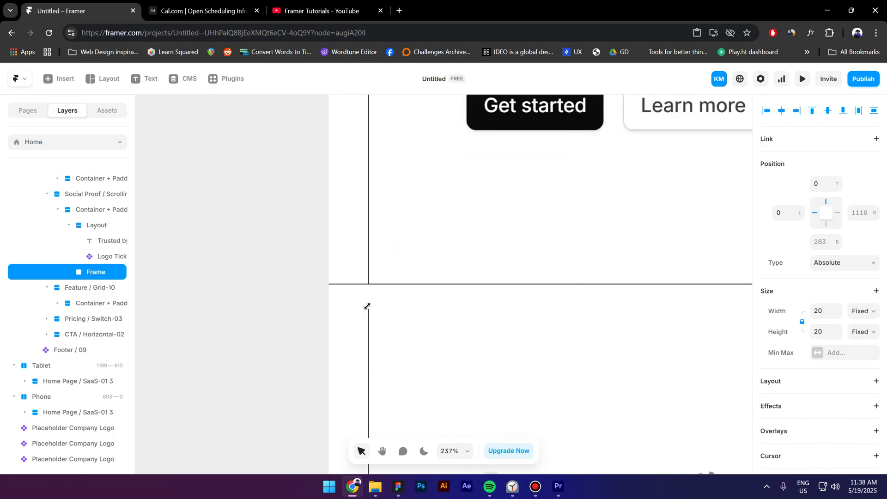
drag(383, 305, 367, 287)
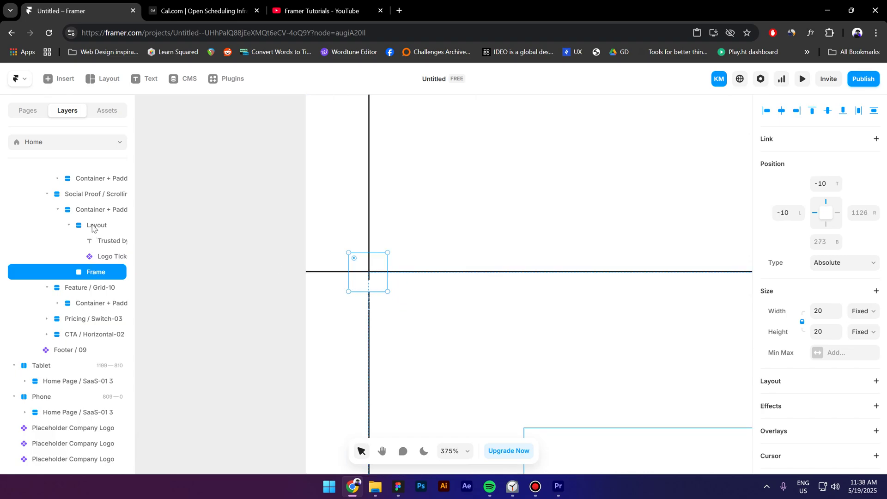
- Set the Social Proof section's overflow to Visible
click(89, 198)
scroll(845, 361, down, 4)
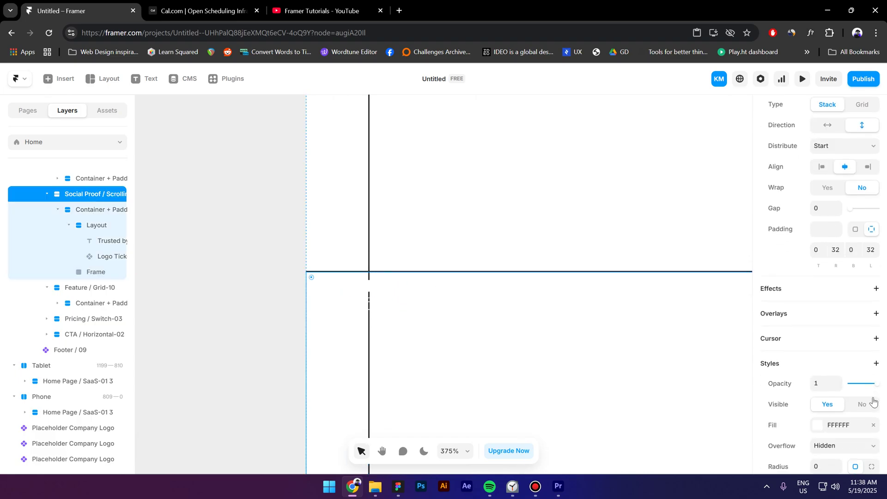
click(842, 314)
click(839, 336)
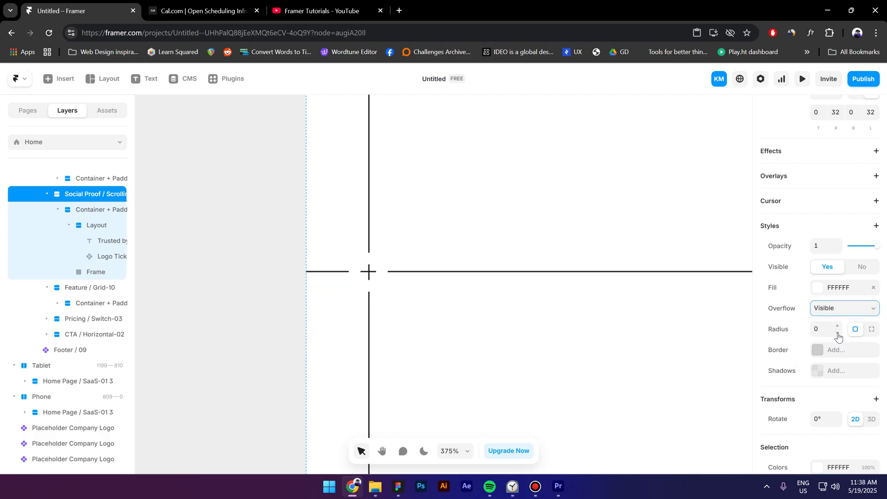
scroll(253, 277, down, 5)
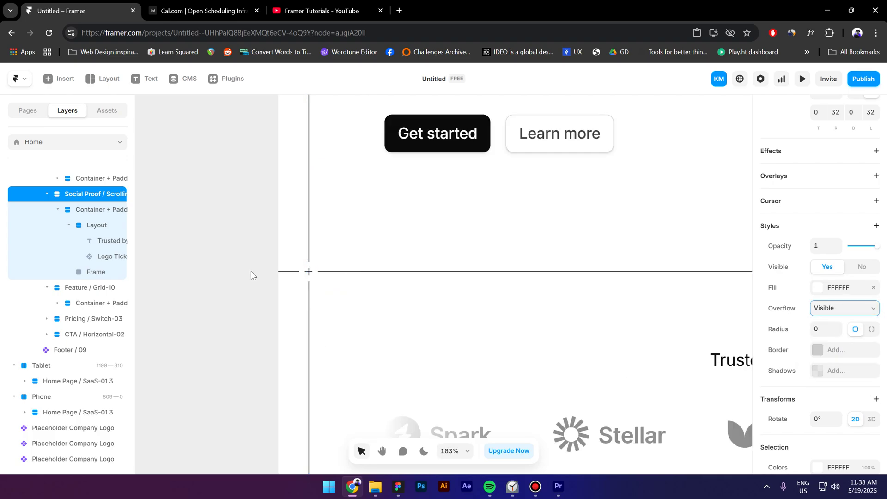
- Rename the 20×20 frame layer to 'Cross icon' and adjust its anchoring
click(96, 274)
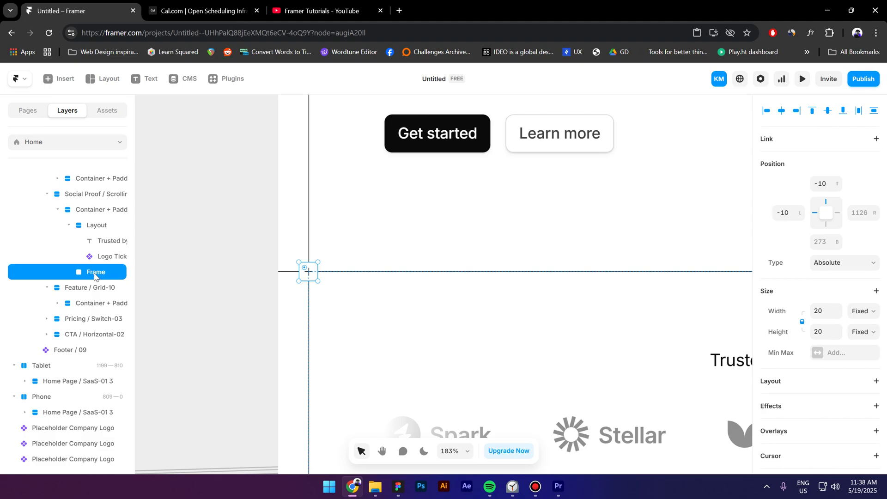
double_click(89, 276)
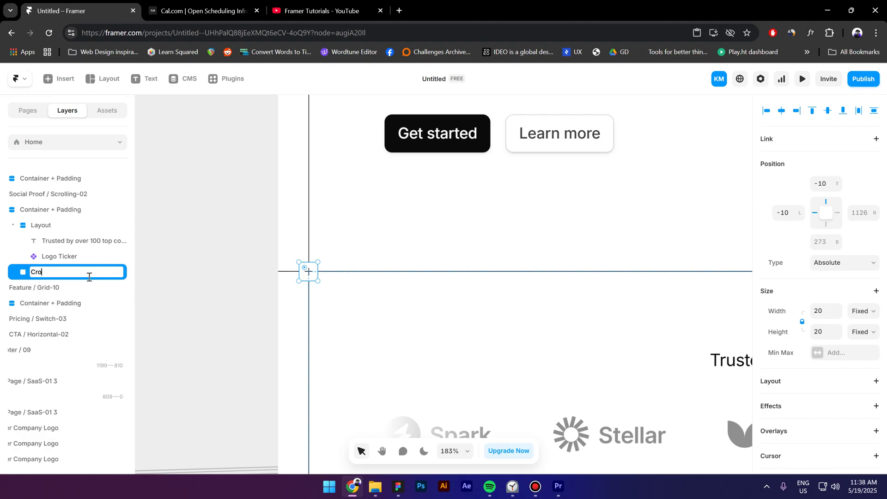
text(Cross icon)
key(Return)
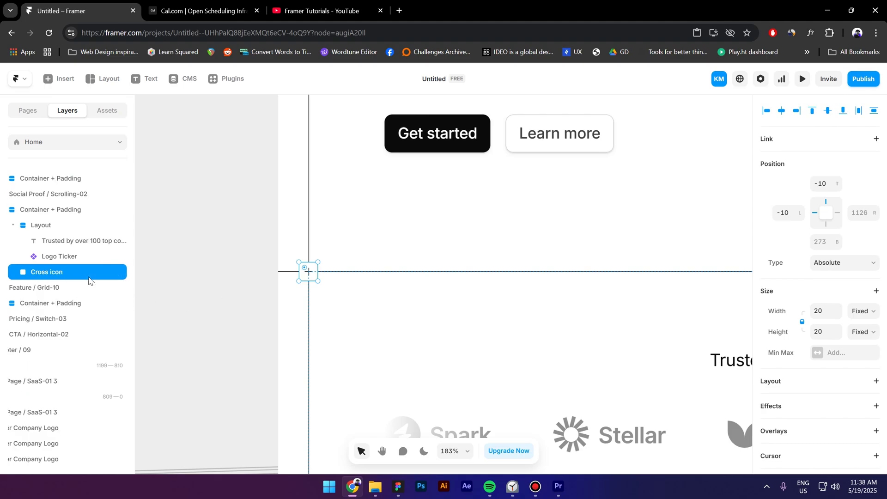
click(826, 213)
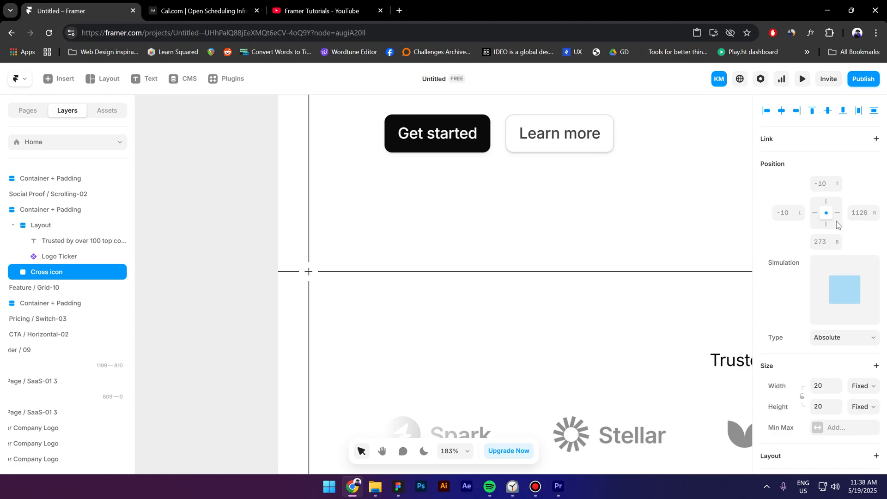
- Copy the Cross icon to the top-right corner, then copy both crosses to the bottom corners
scroll(217, 275, down, 5)
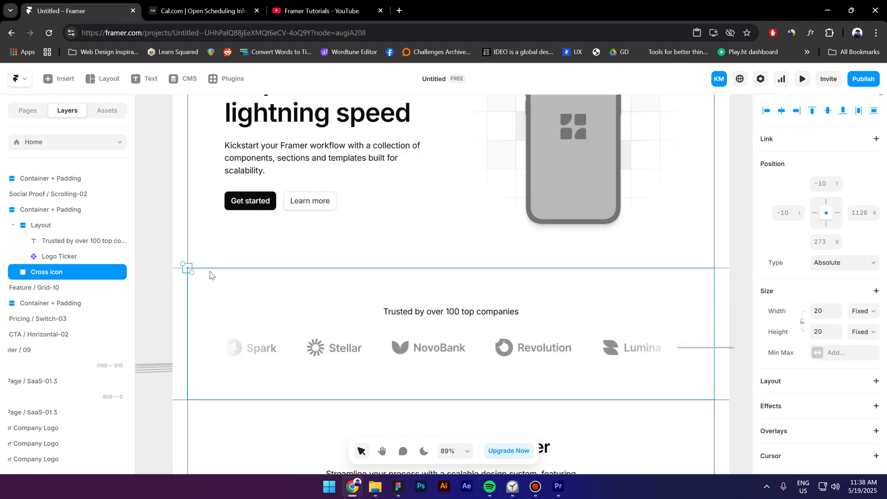
drag(187, 268, 724, 281)
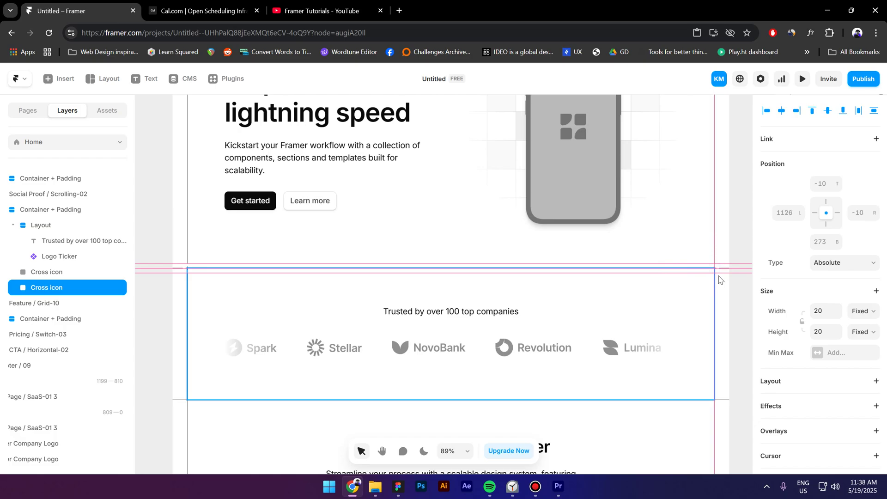
scroll(718, 278, up, 10)
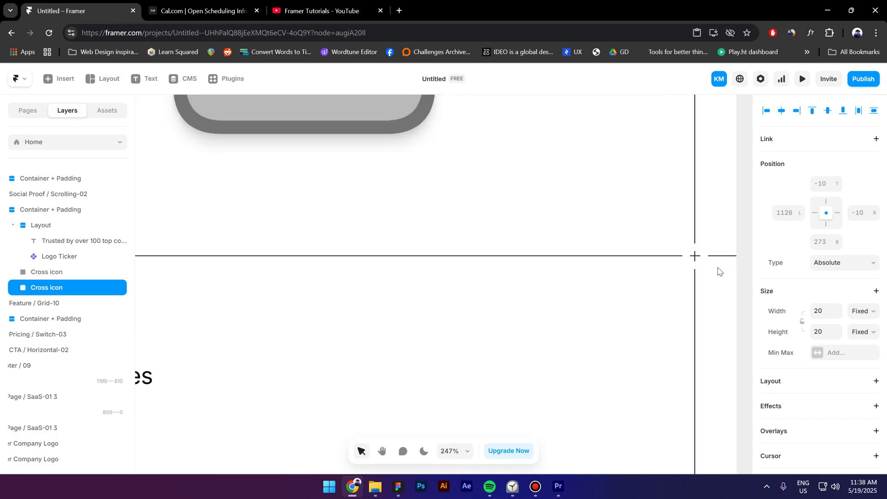
scroll(719, 271, down, 8)
scroll(268, 263, up, 3)
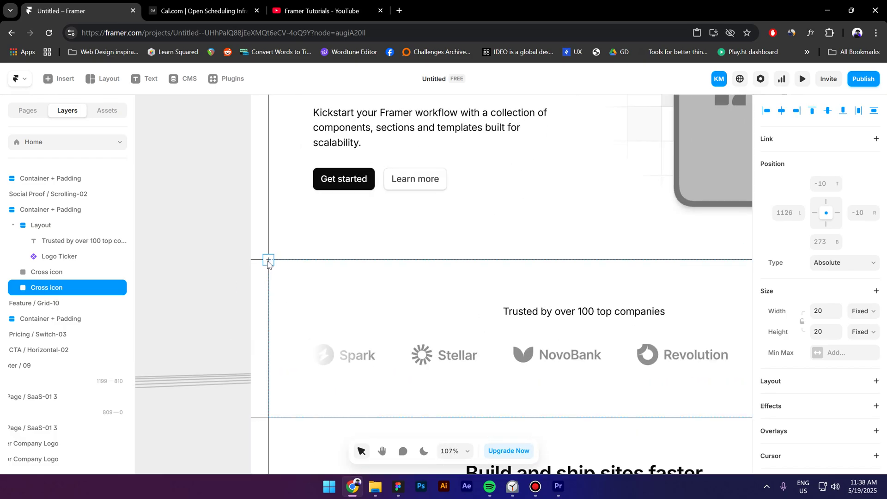
shift+click(268, 261)
scroll(269, 261, down, 2)
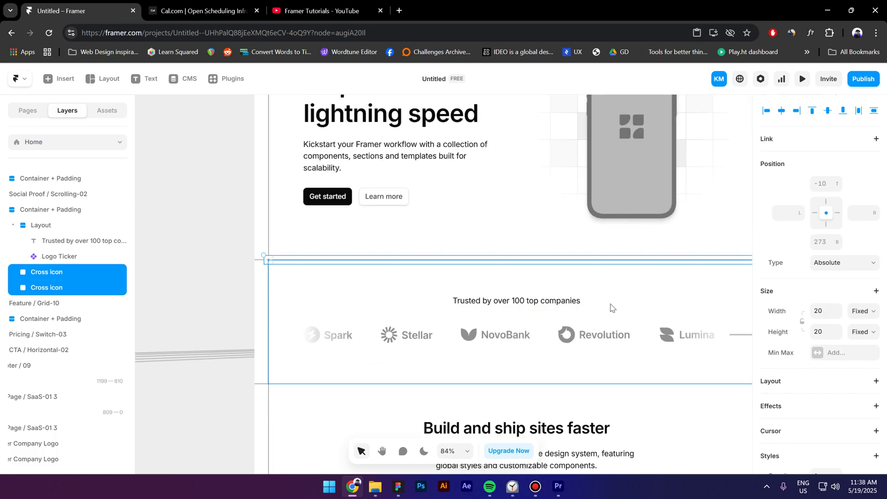
drag(270, 268, 277, 387)
scroll(277, 372, up, 7)
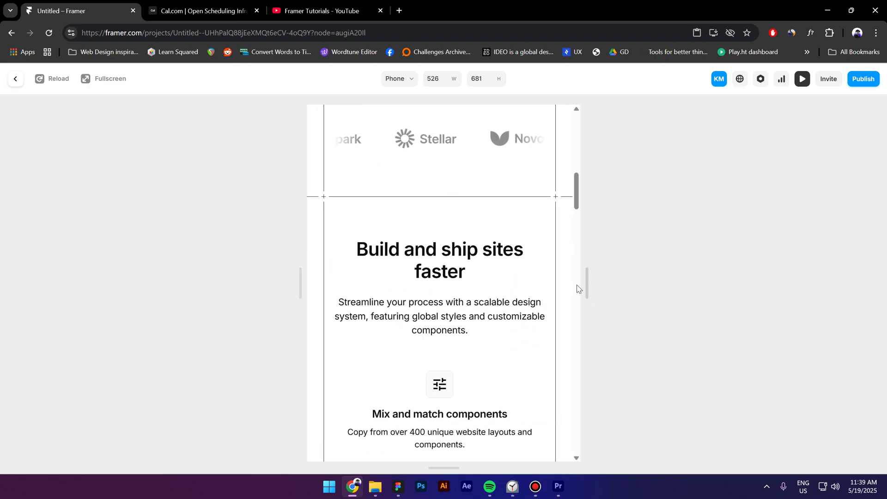
- Narrow the phone preview to about 482 px to check the cross alignment
scroll(345, 267, up, 2)
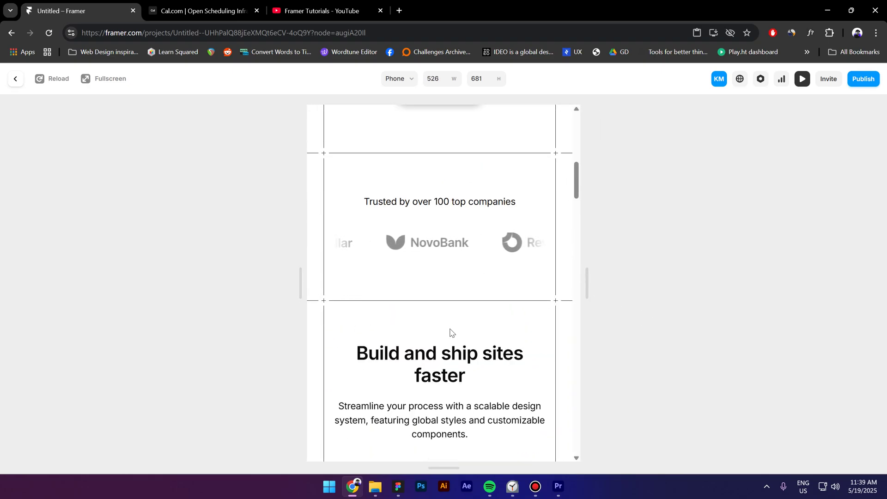
mouse_move(590, 319)
mouse_down()
mouse_move(782, 311)
mouse_move(576, 317)
mouse_up()
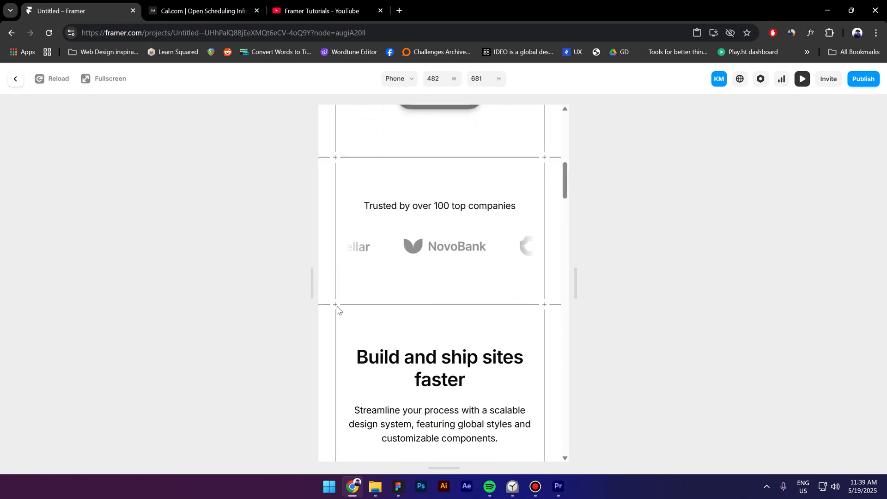